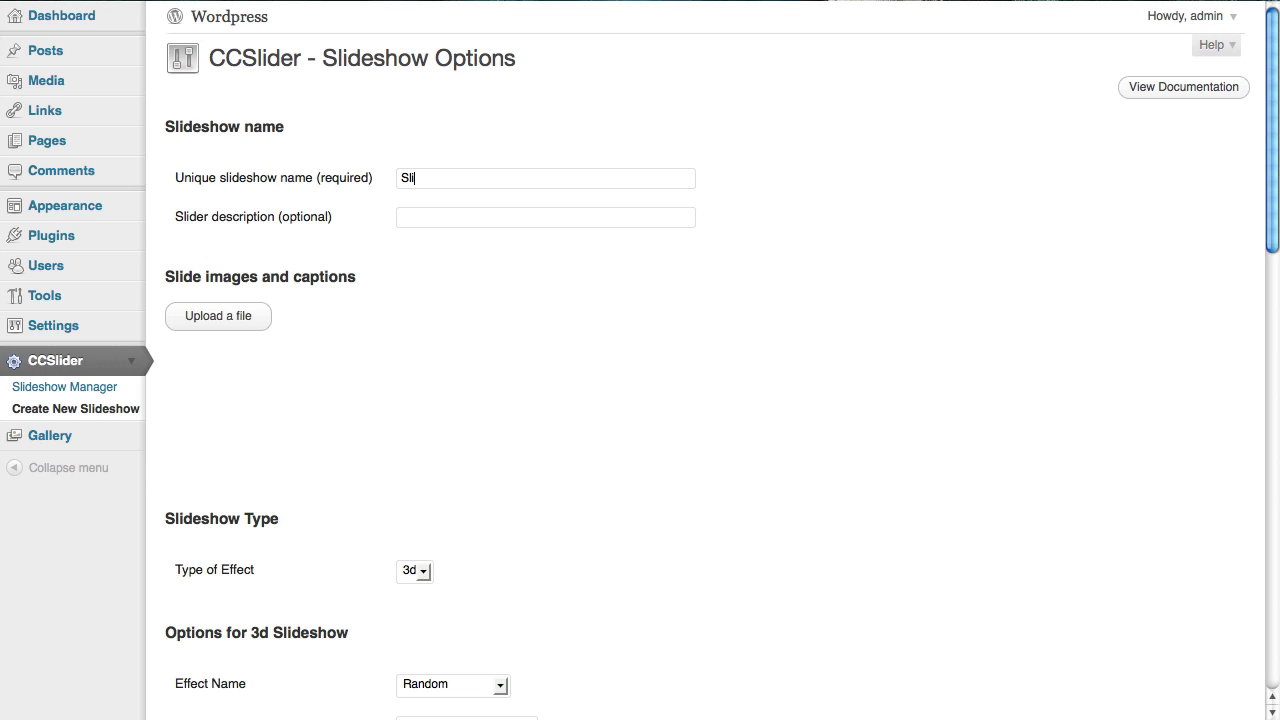
Name the new slideshow "Slider 3" and give it the description "Description of slider 3"
text(r 3)
text(Desc)
text(riptio)
text(n of s)
text(lider)
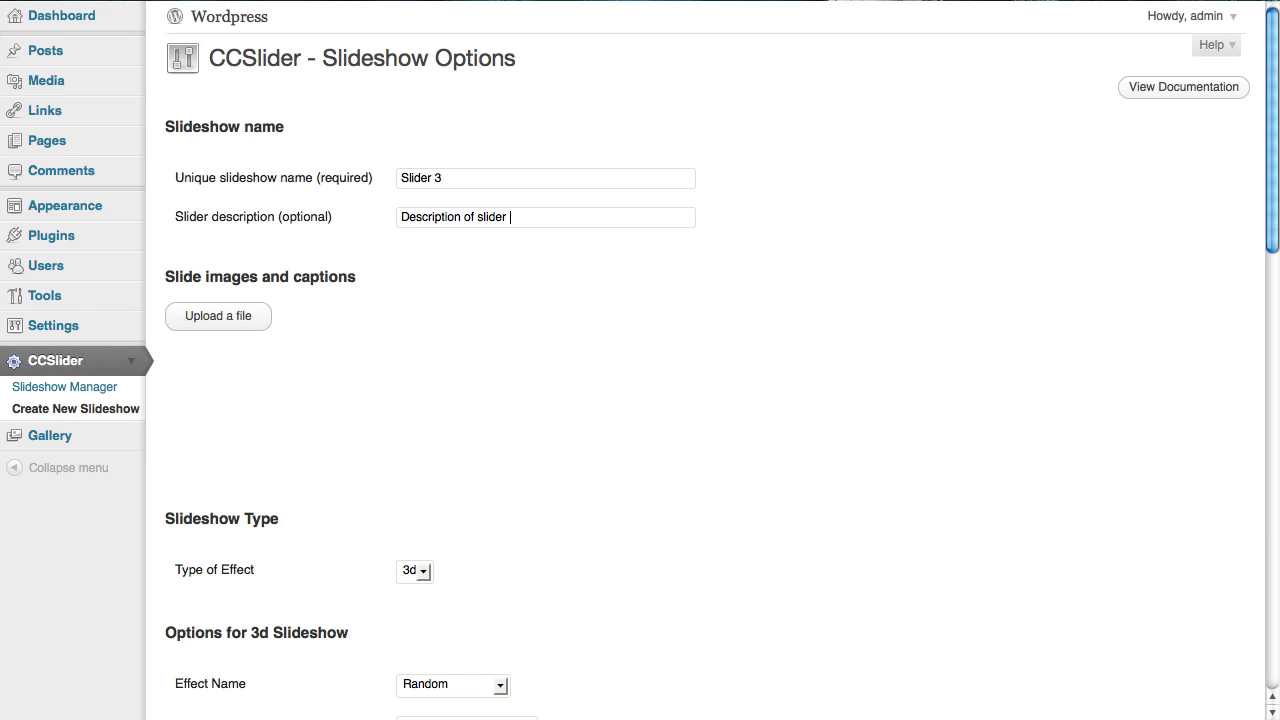
text( 3)
Upload pic1.jpg through pic6.jpg from the gallery folder as the slideshow's images
click(200, 325)
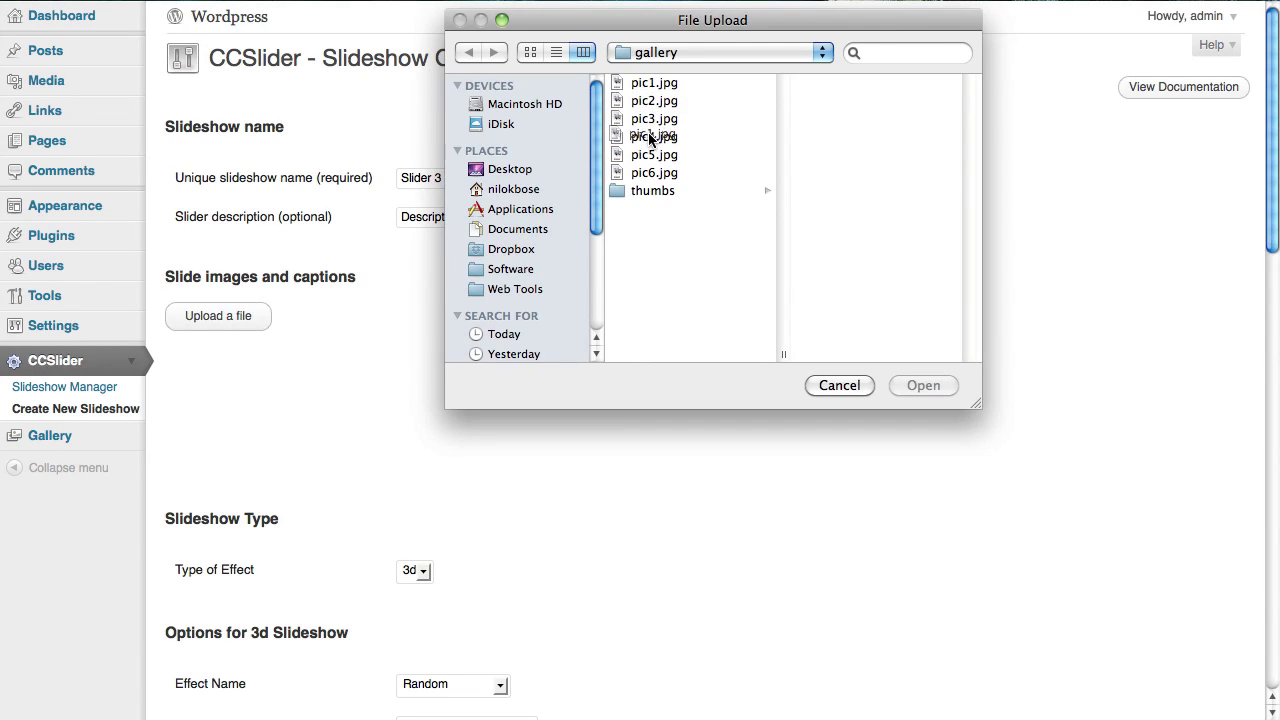
drag(654, 82, 654, 178)
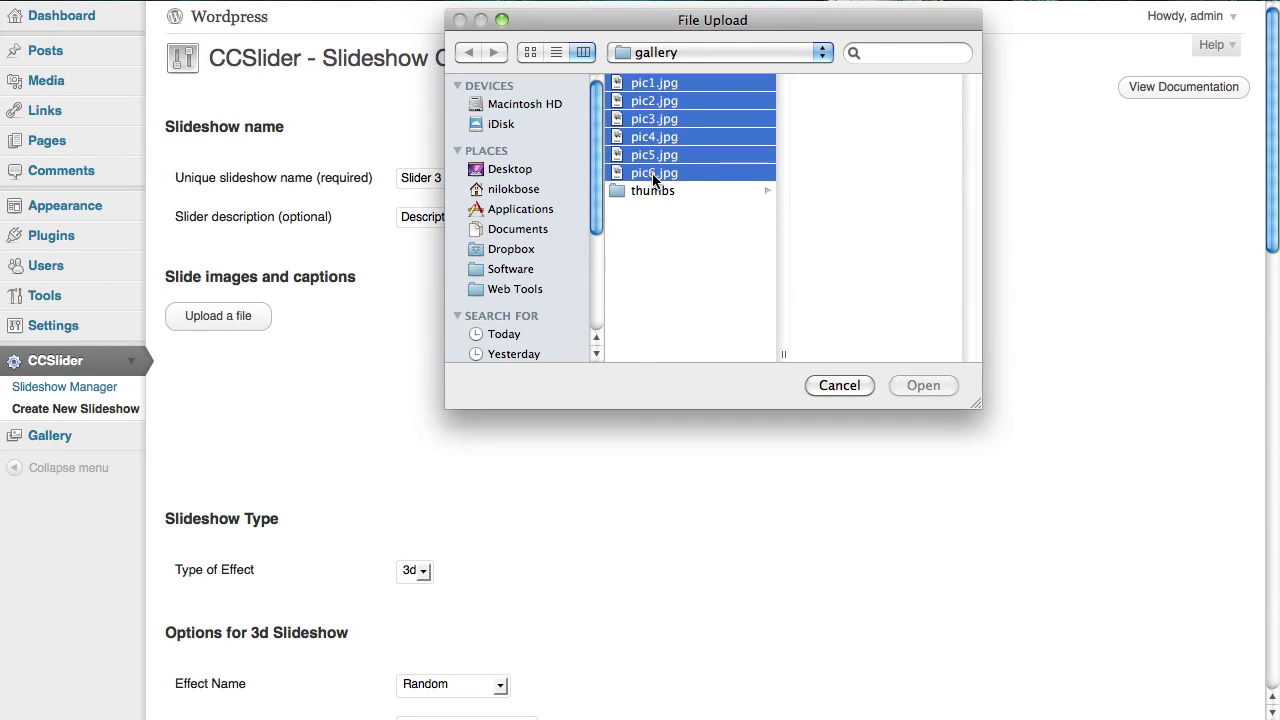
click(906, 386)
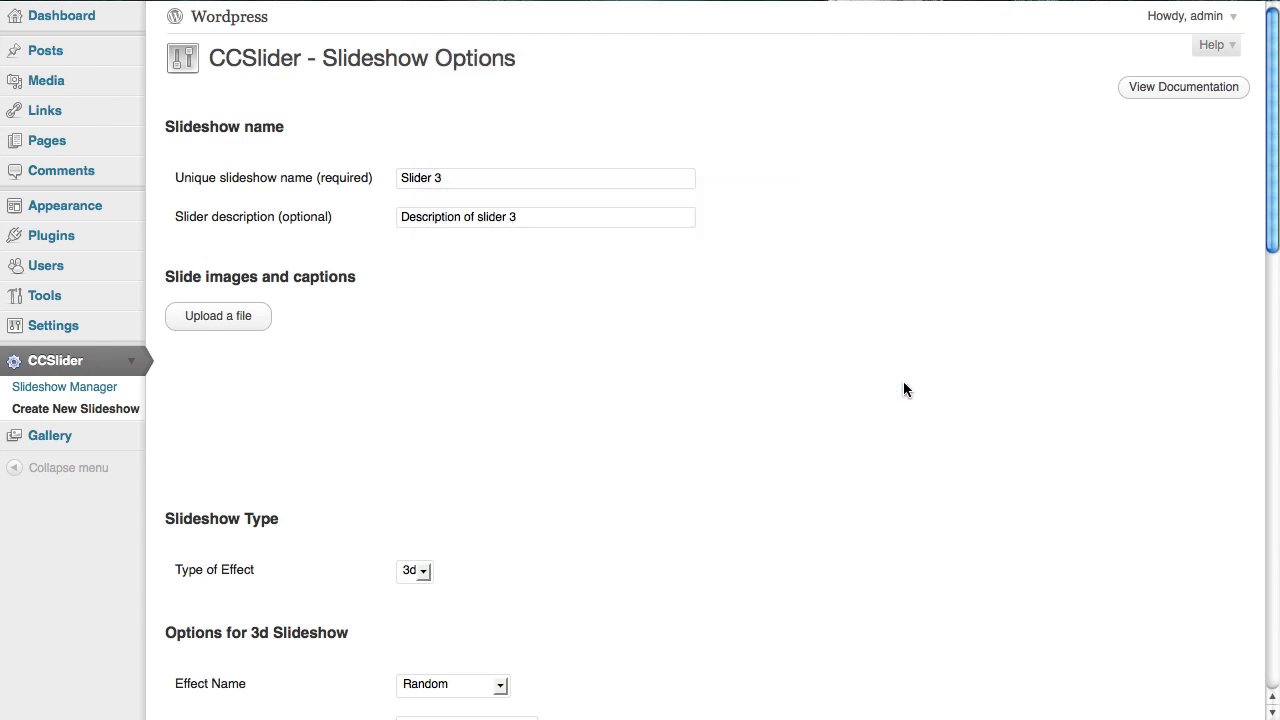
Reorder the slides so the orange nebula comes second, ahead of the spiral galaxy, and the blue nebula fifth
scroll(976, 371, down, 6)
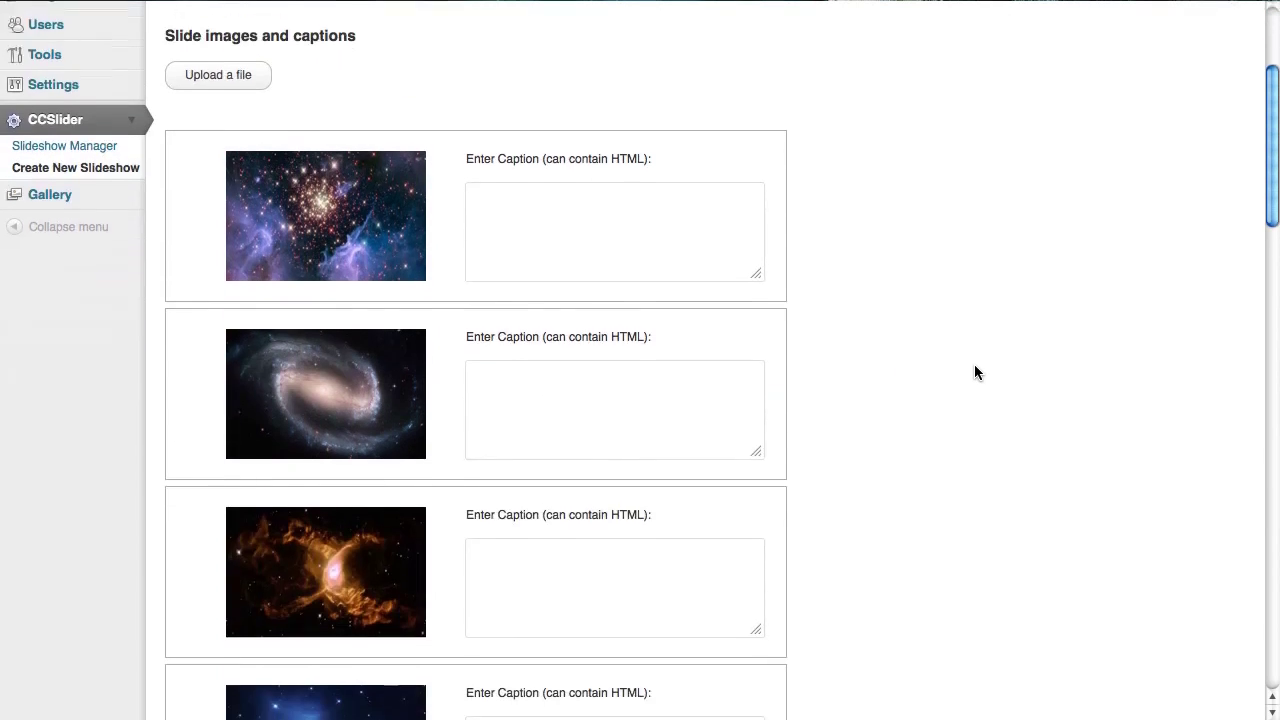
scroll(976, 372, down, 3)
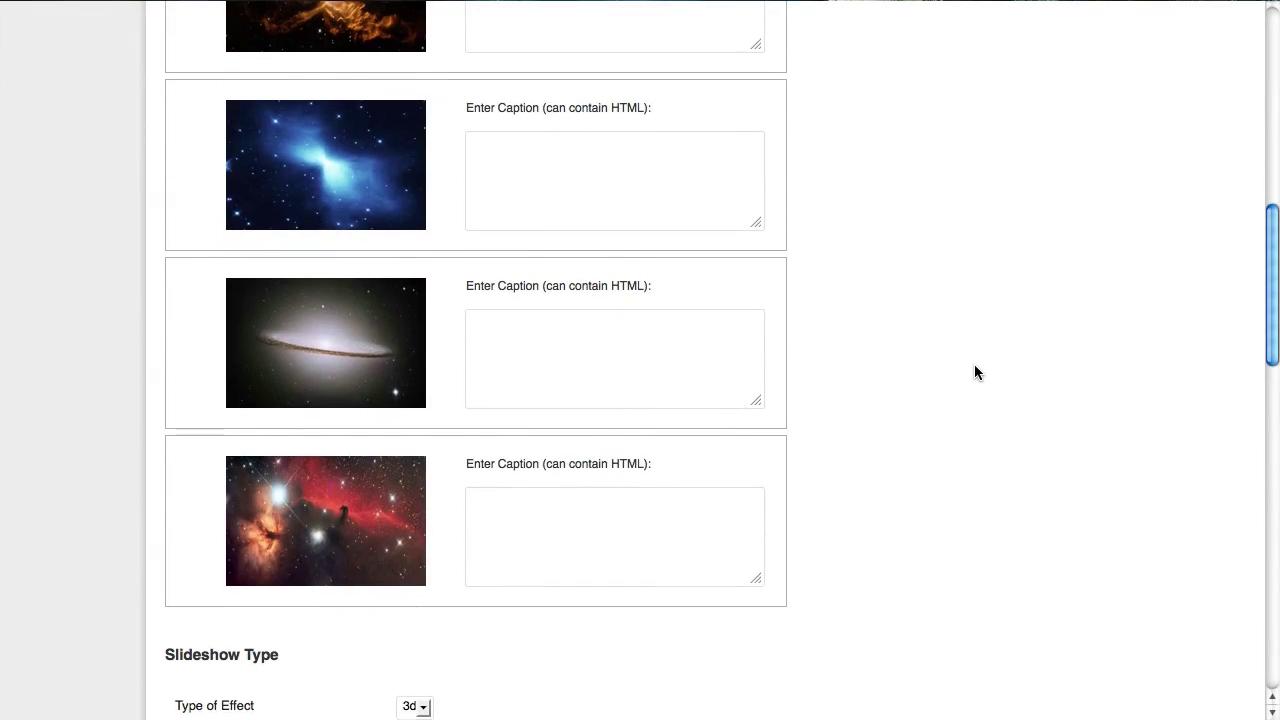
scroll(976, 372, up, 6)
scroll(976, 372, down, 3)
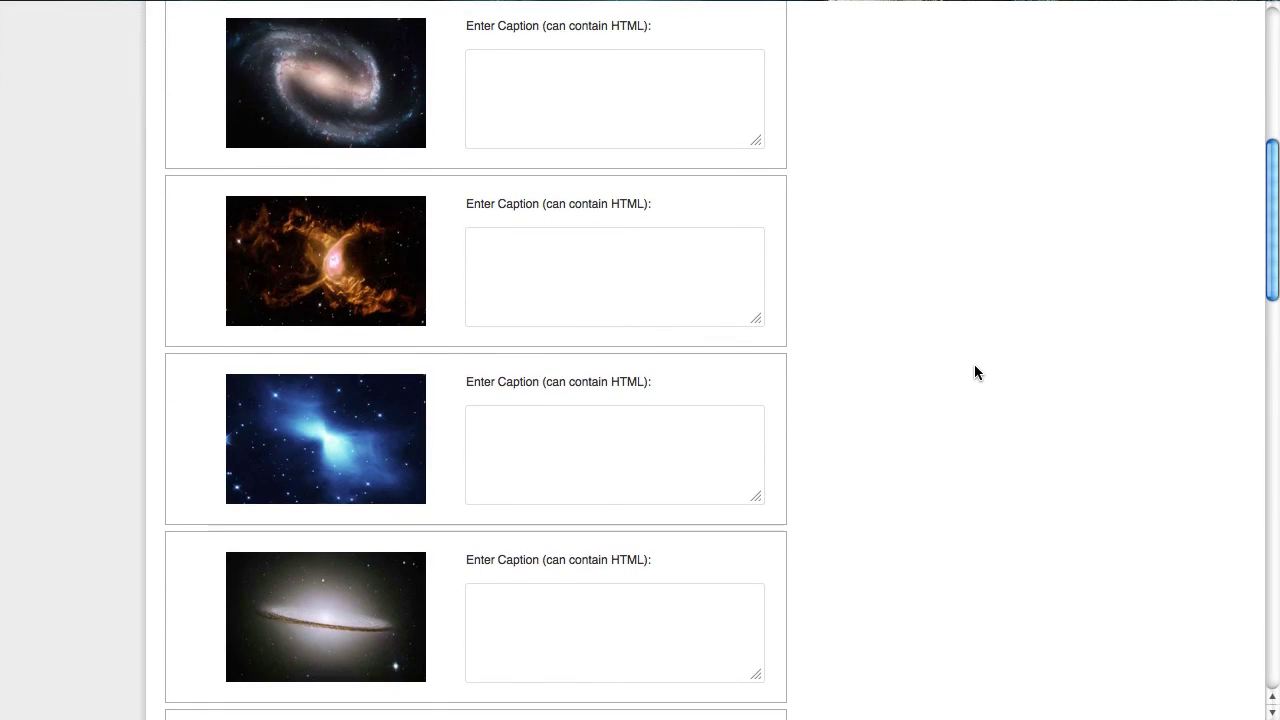
scroll(976, 372, up, 3)
scroll(974, 371, down, 1)
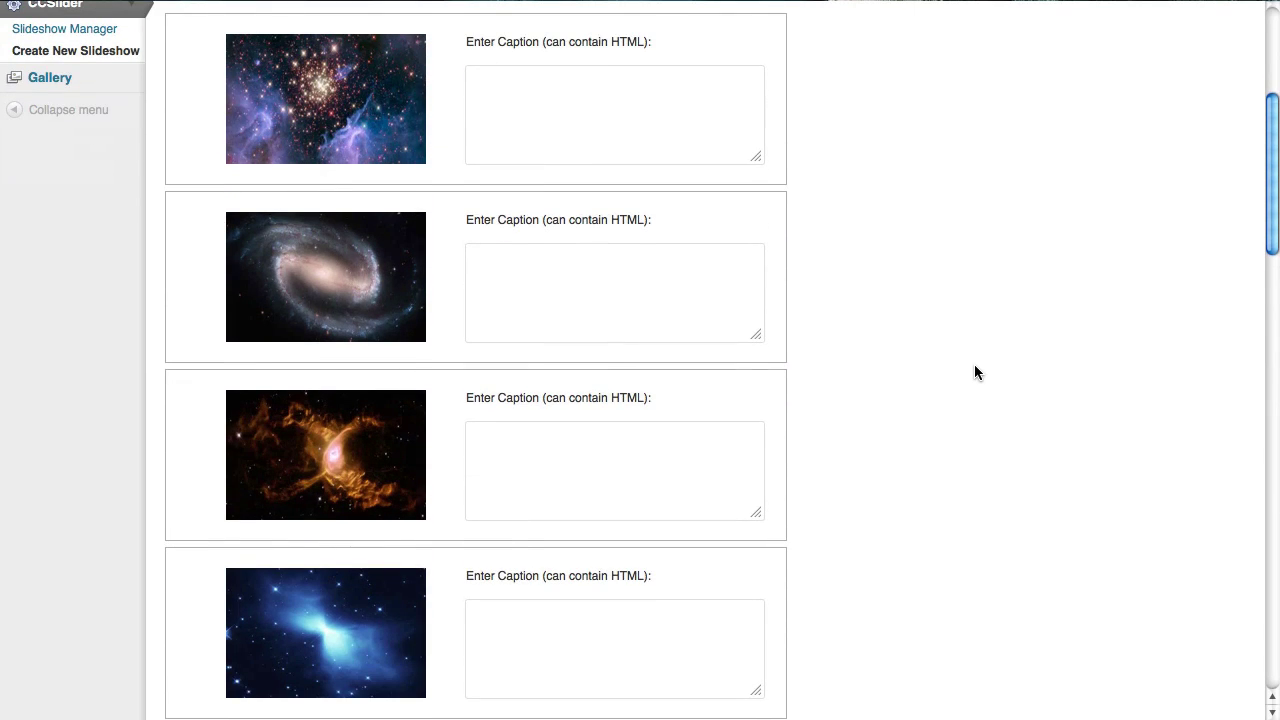
drag(558, 418, 689, 240)
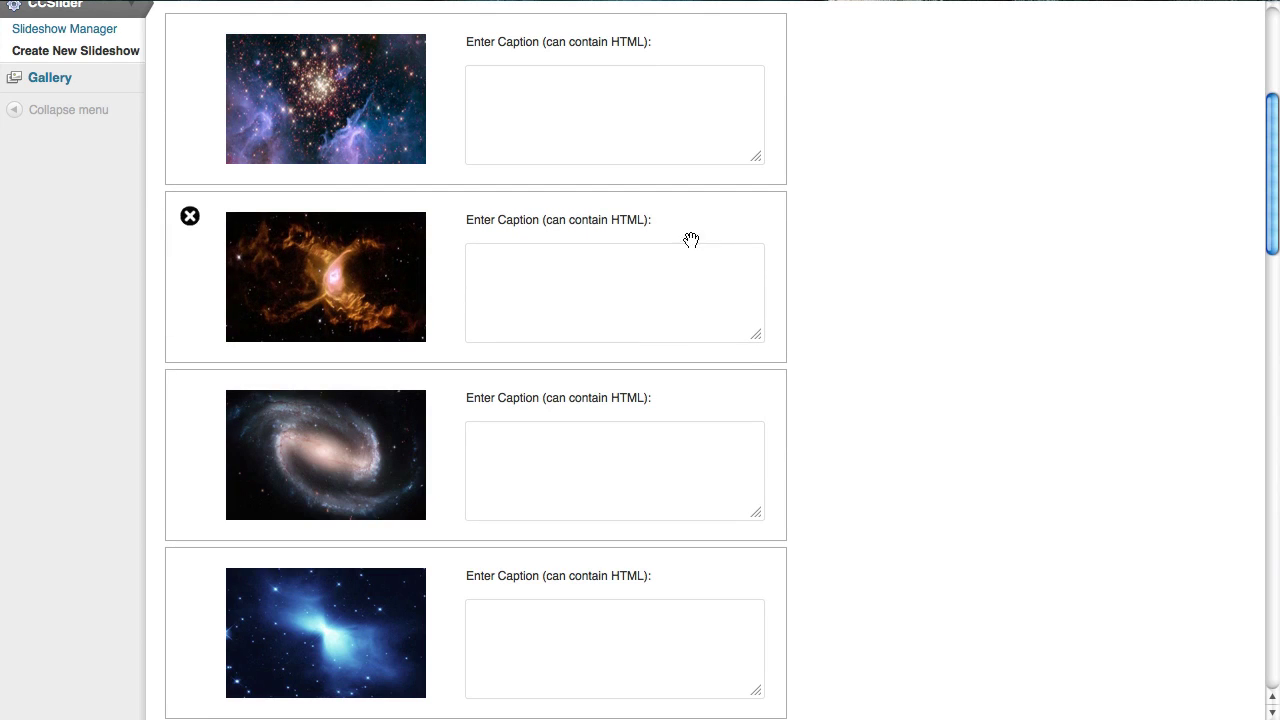
scroll(905, 302, down, 1)
scroll(905, 302, down, 5)
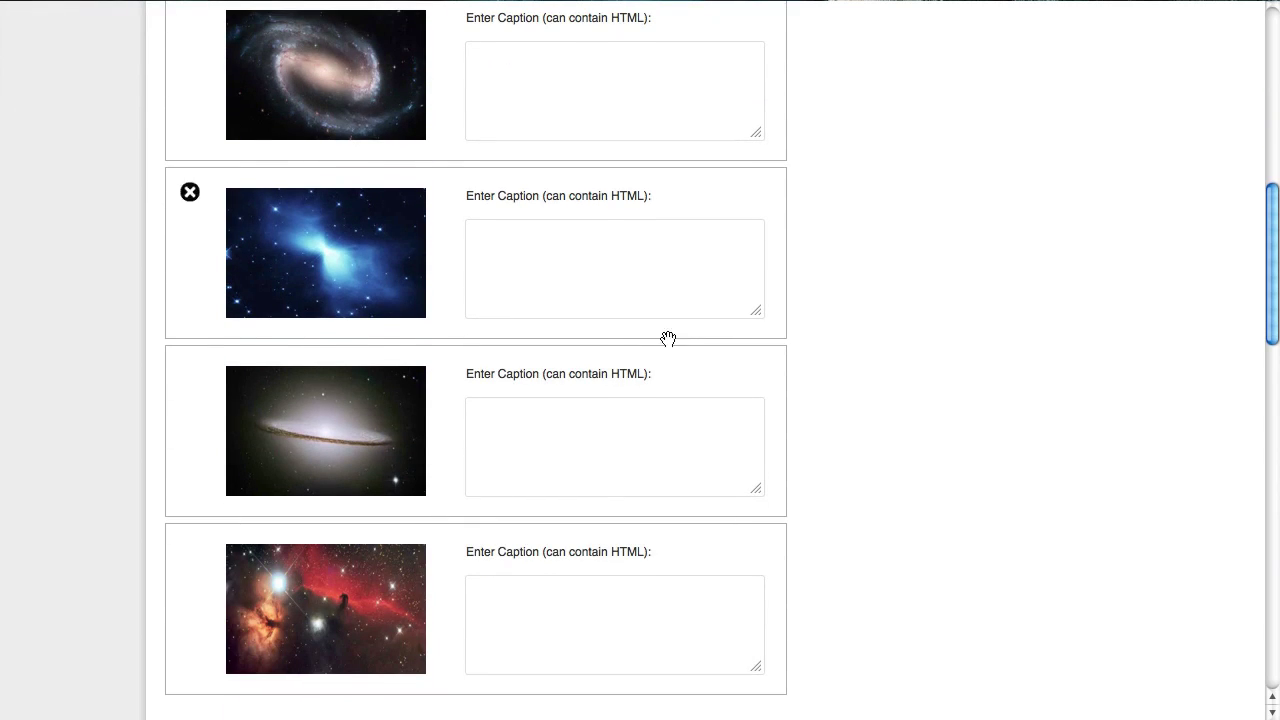
drag(677, 211, 667, 429)
drag(706, 197, 701, 474)
Caption the first slide "Caption for pic1" and the second slide "Caption for pic2 with <a href="#">Link</a>"
scroll(906, 378, up, 5)
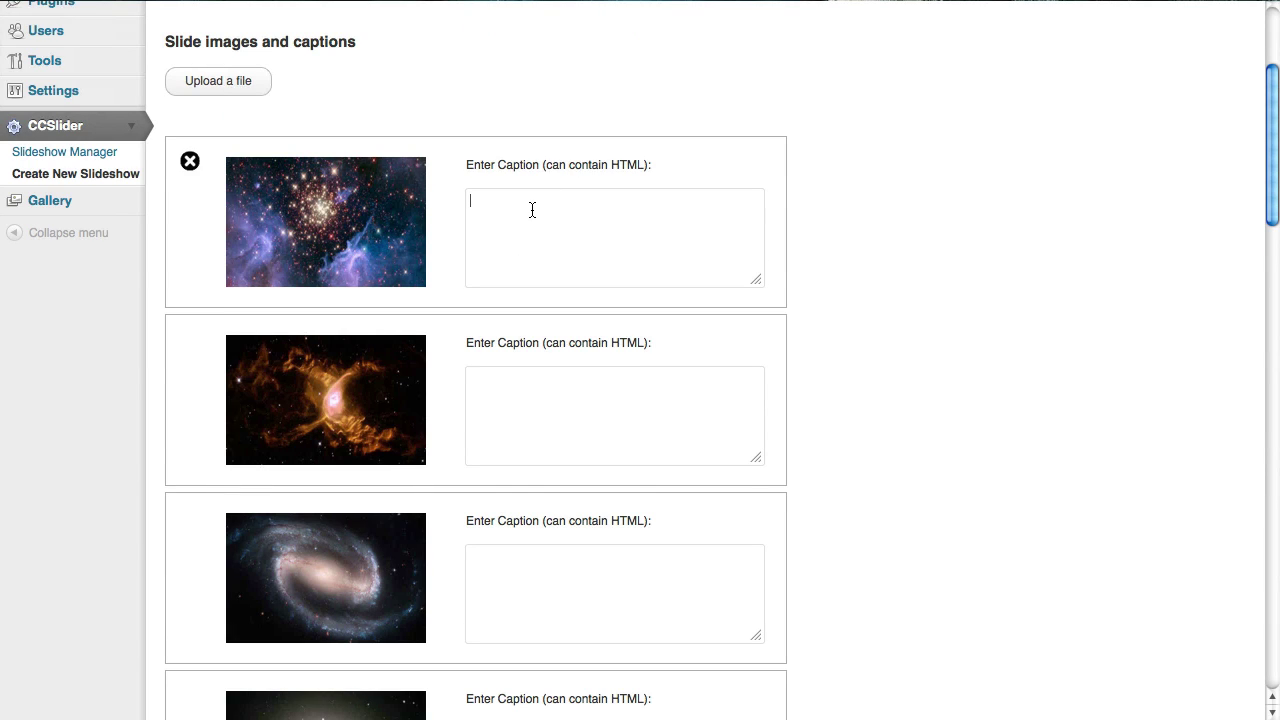
text(Caption for pic1)
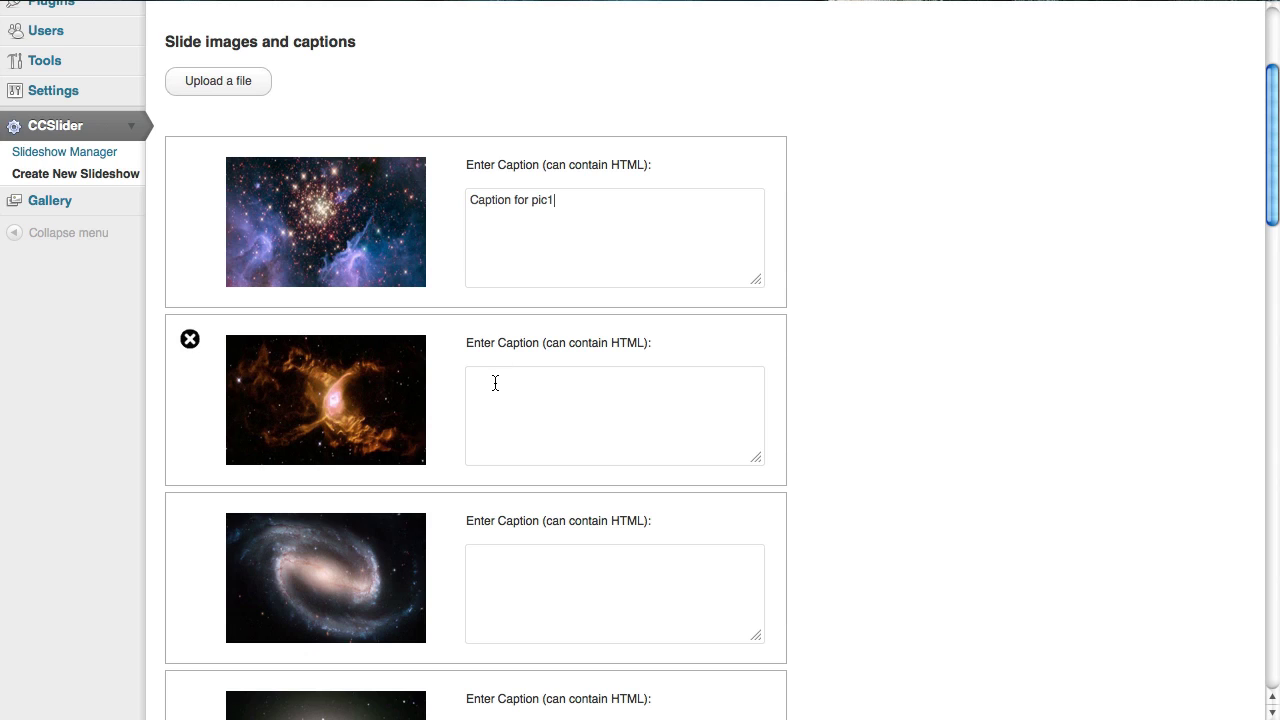
text(Caption for pic2 with <a )
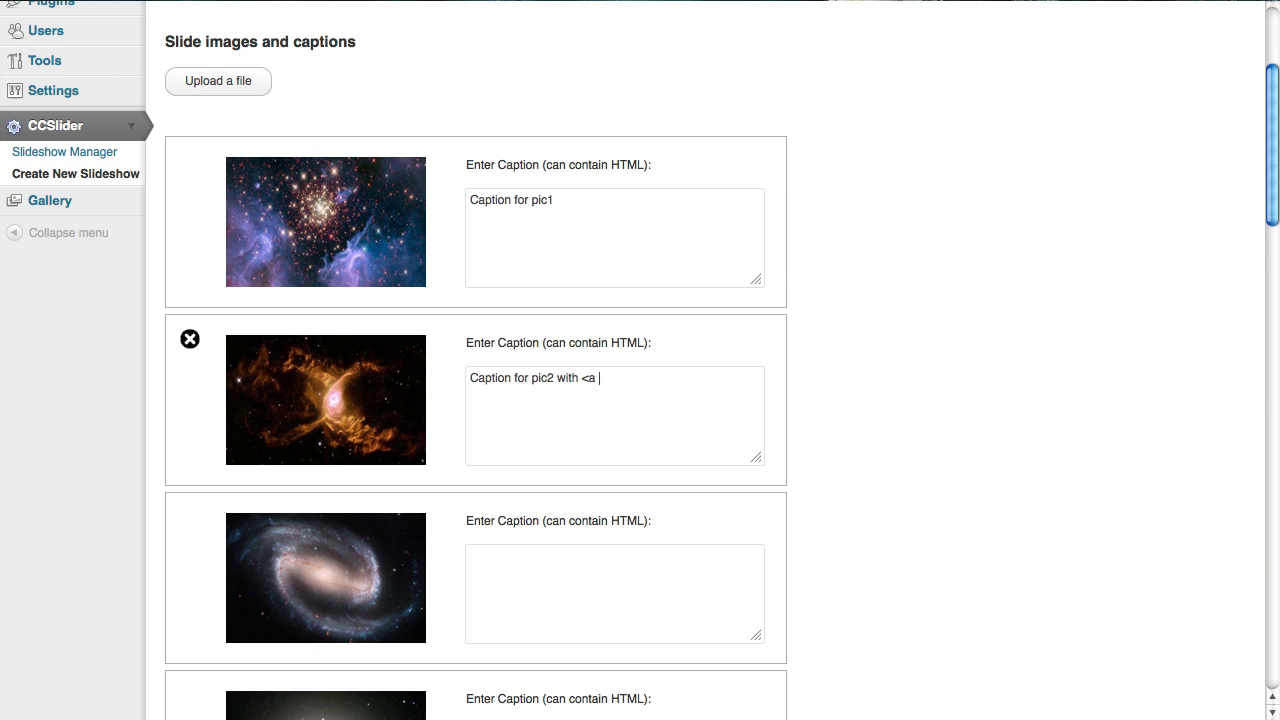
text(href="#">Link</a>)
Switch the slideshow's type of effect to 2d and back to 3d
scroll(970, 321, down, 10)
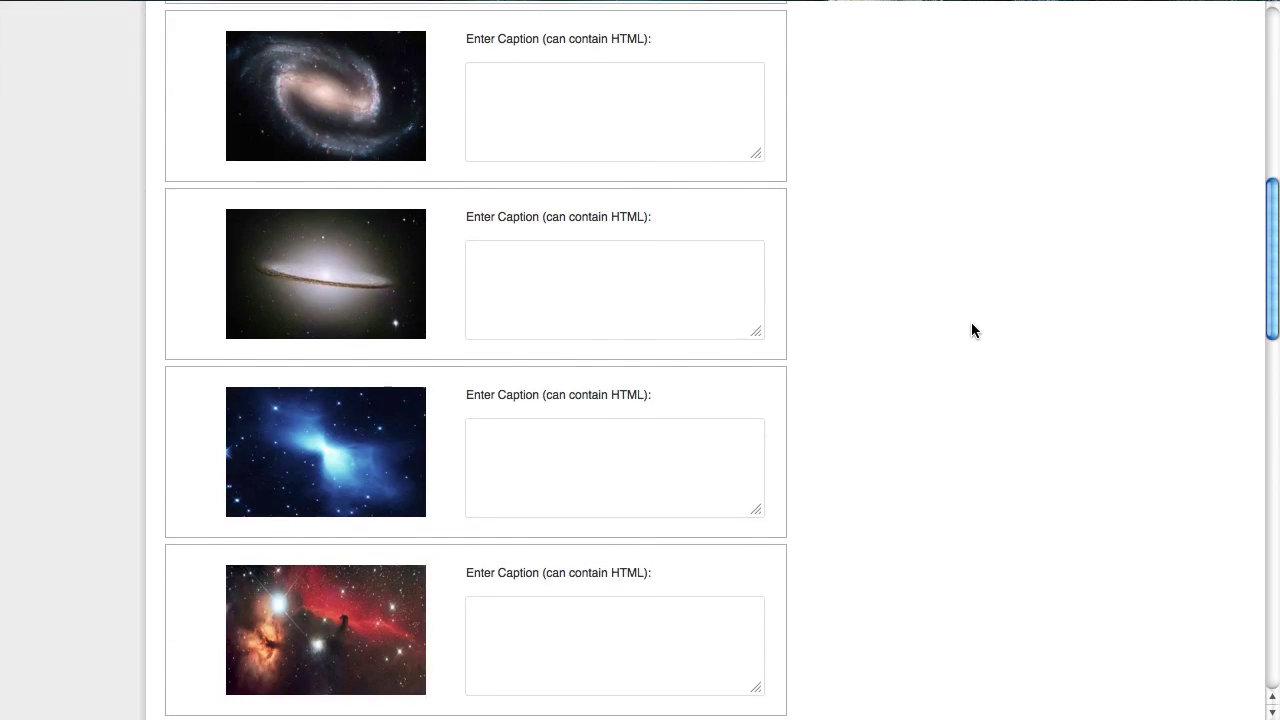
scroll(971, 323, down, 5)
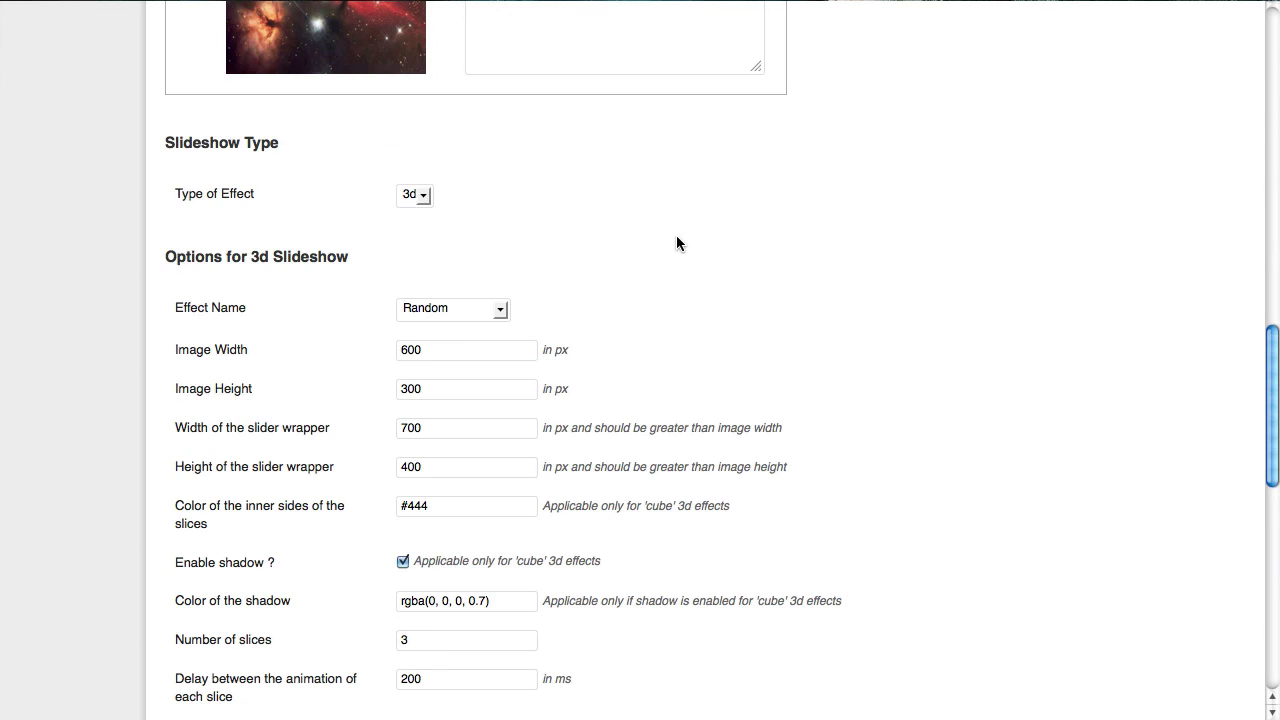
click(425, 196)
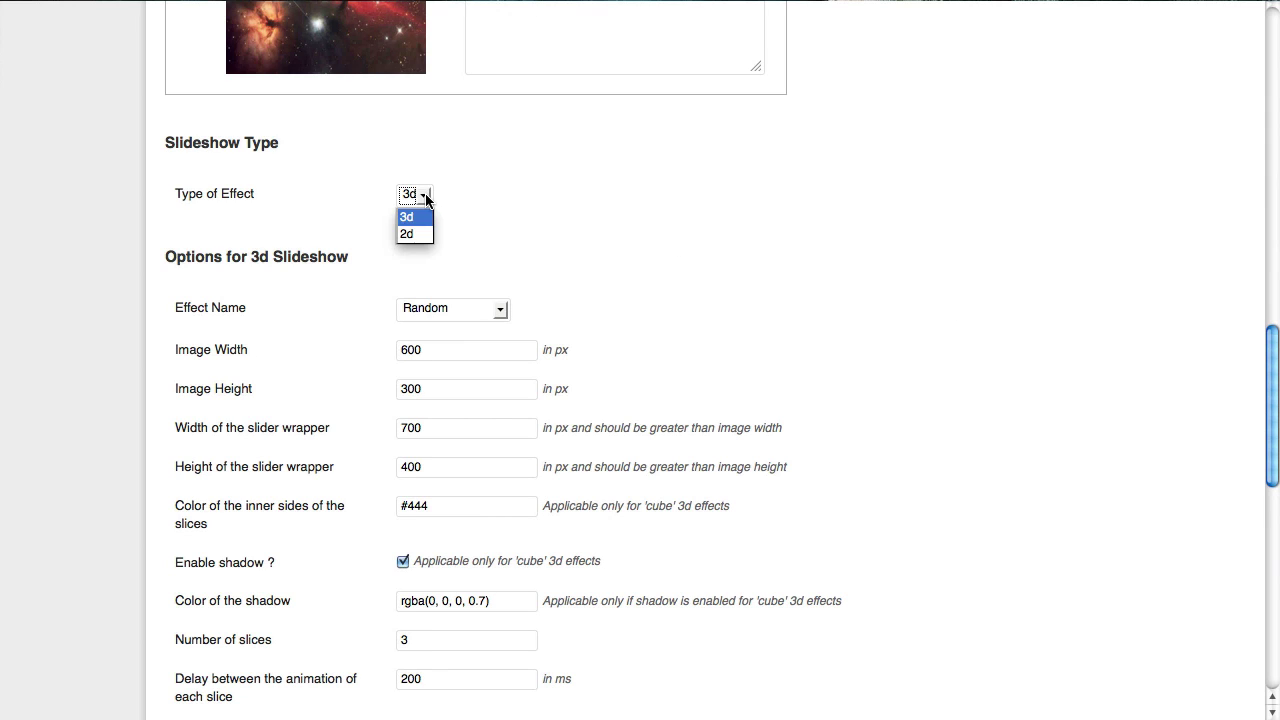
click(421, 236)
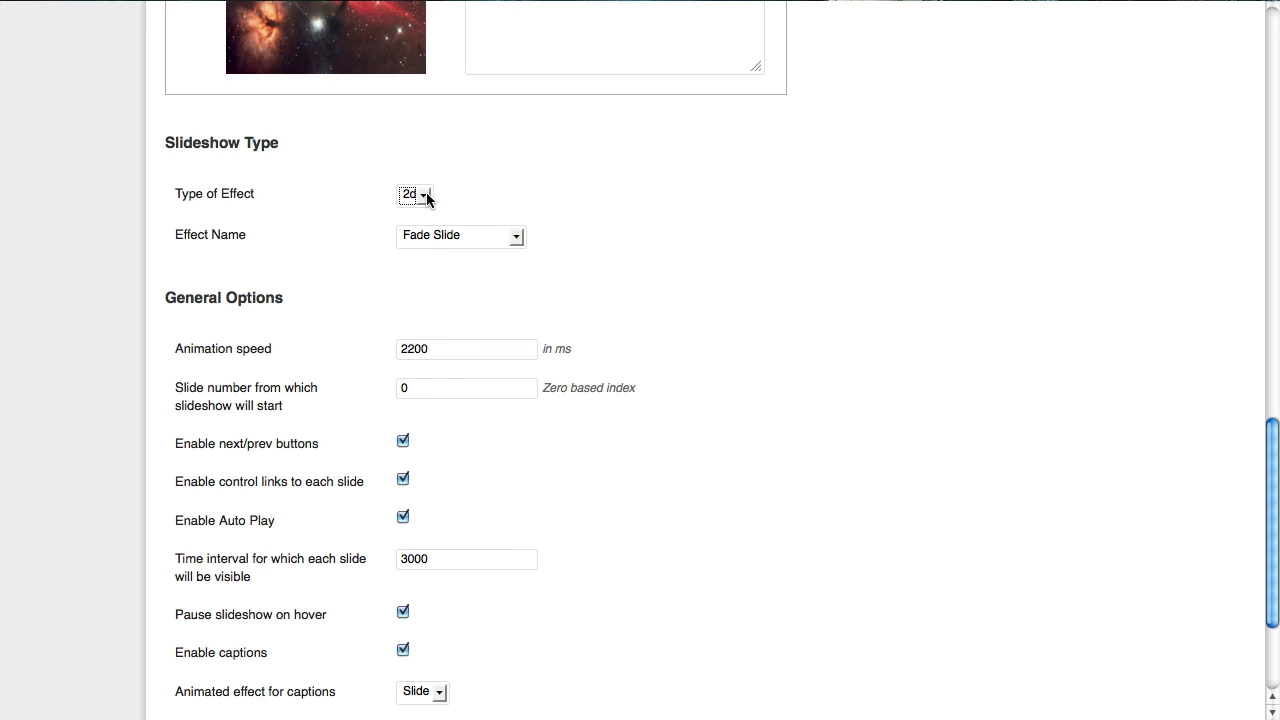
click(426, 196)
click(420, 214)
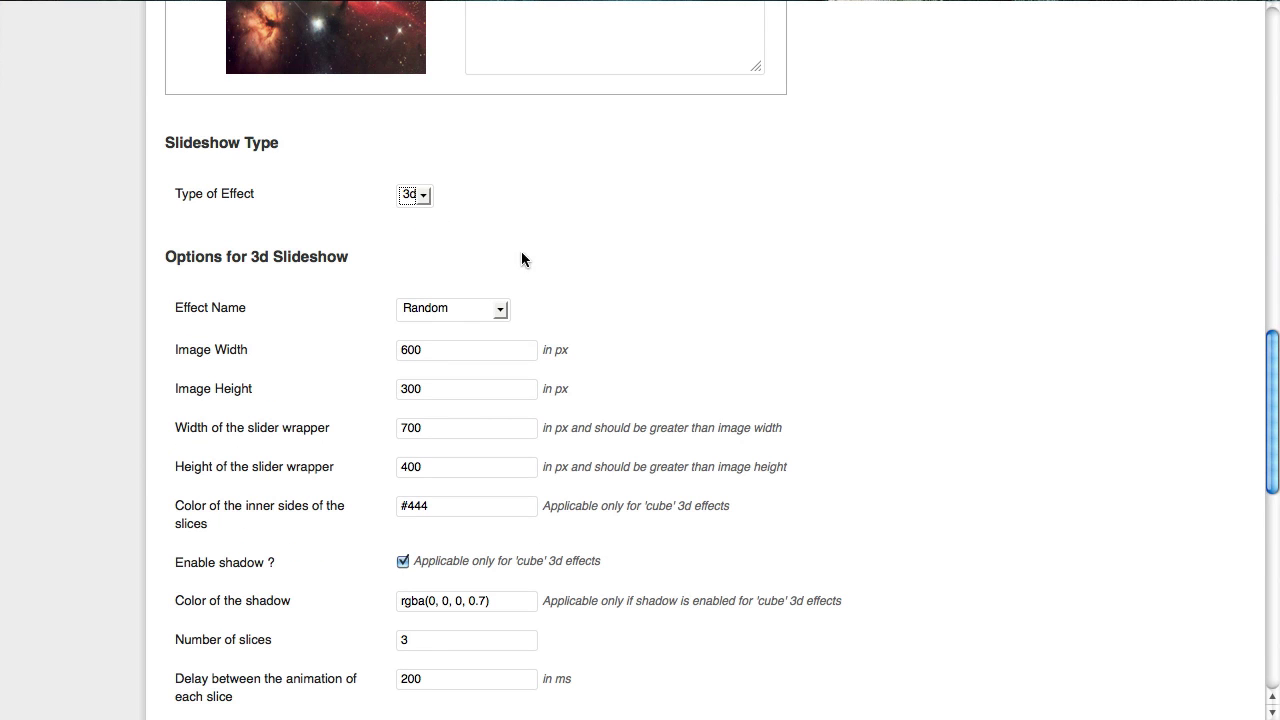
Preview the 3d slideshow, close the preview, and save the slideshow options
scroll(694, 292, down, 10)
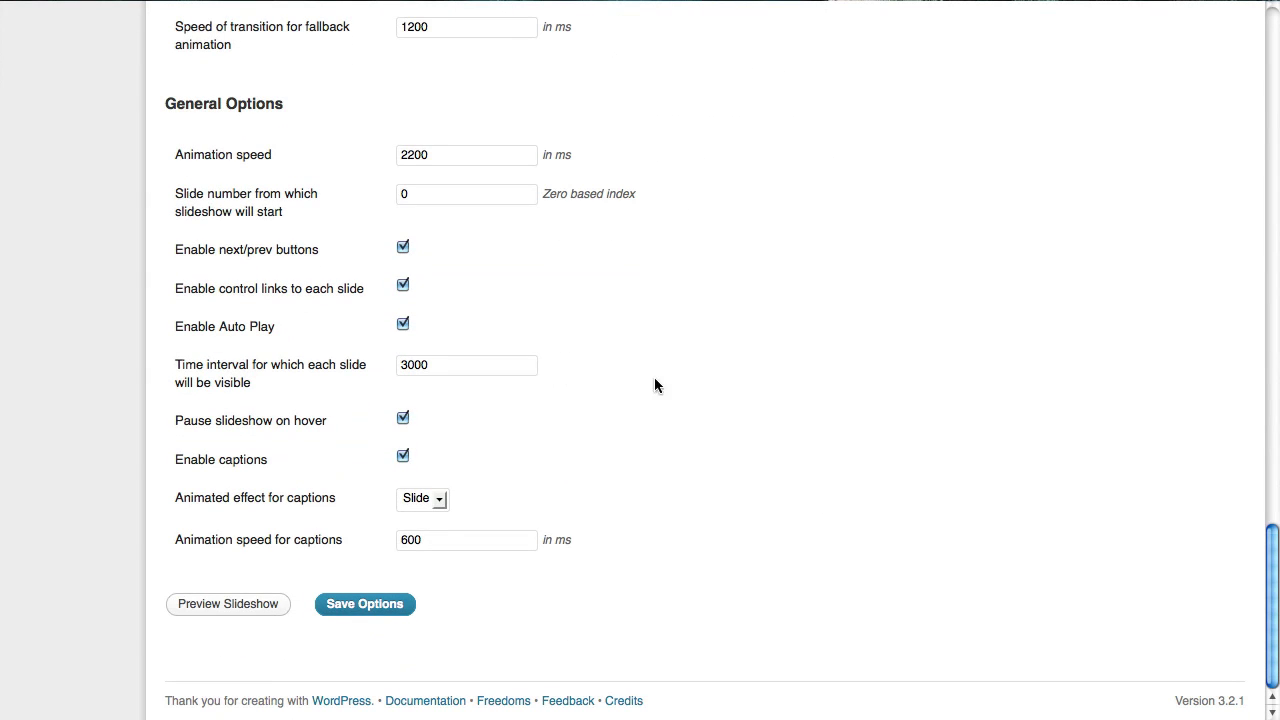
click(212, 605)
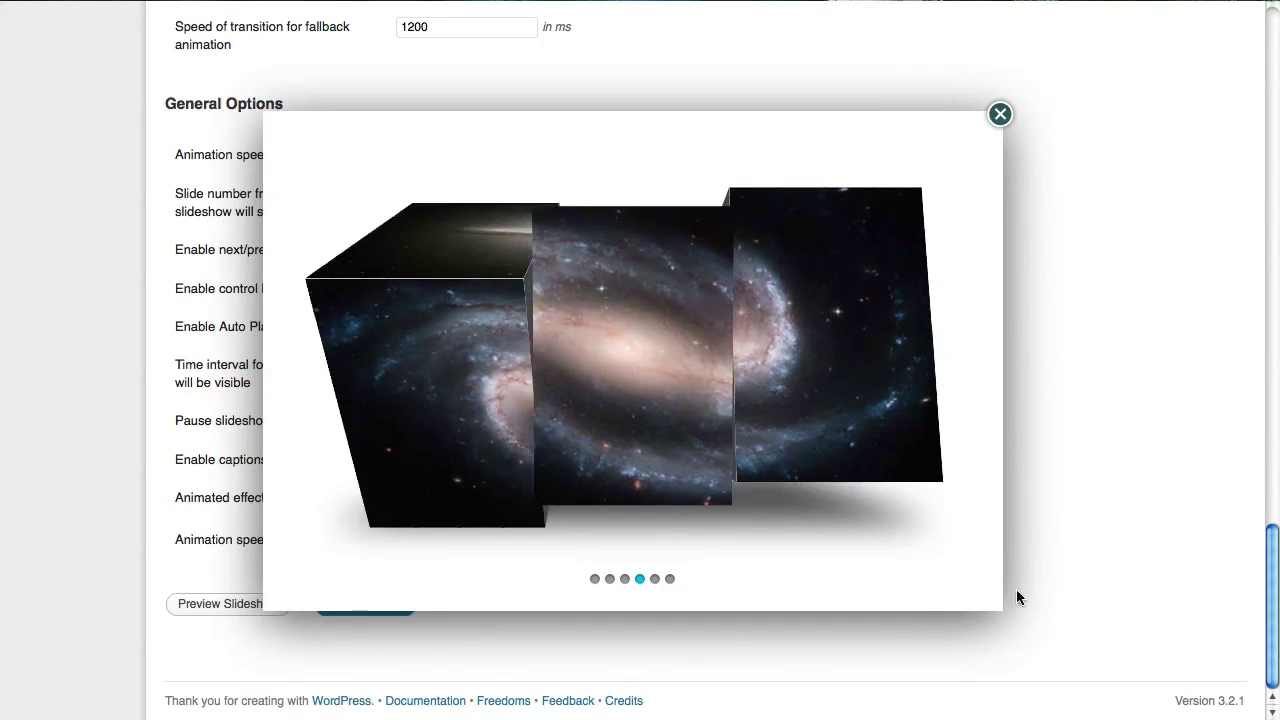
mouse_move(737, 351)
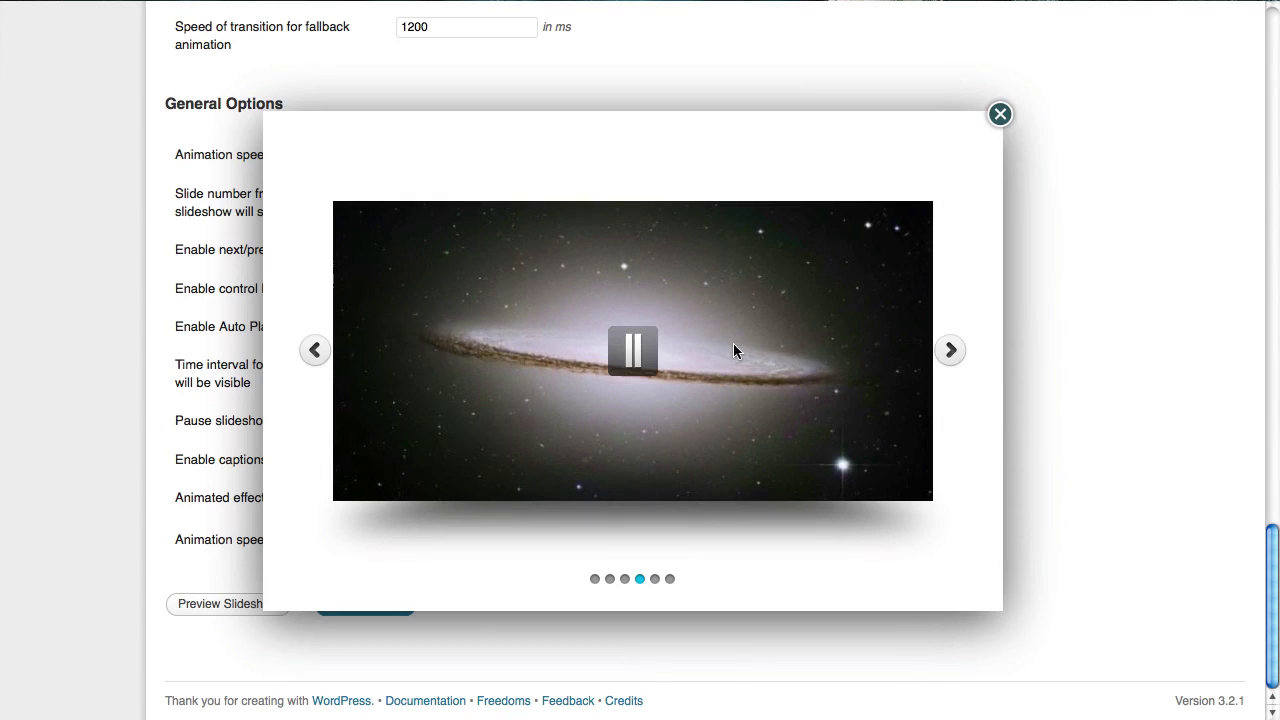
click(622, 352)
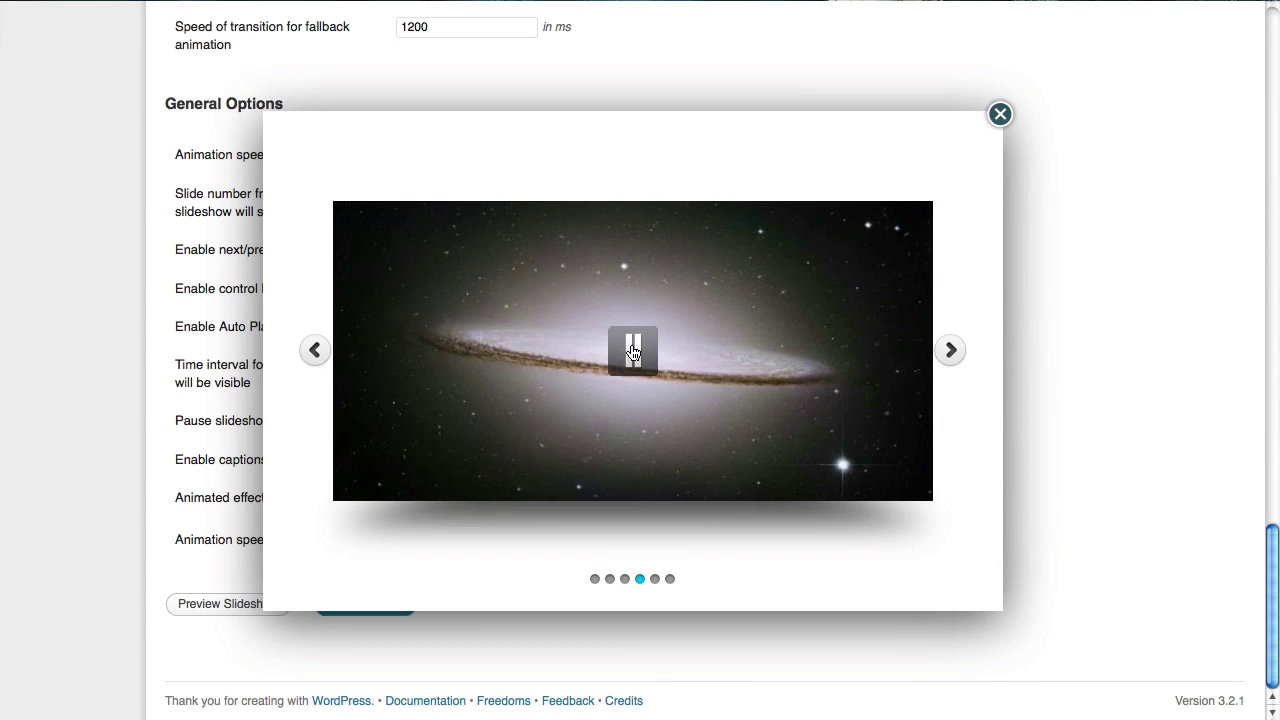
click(1000, 115)
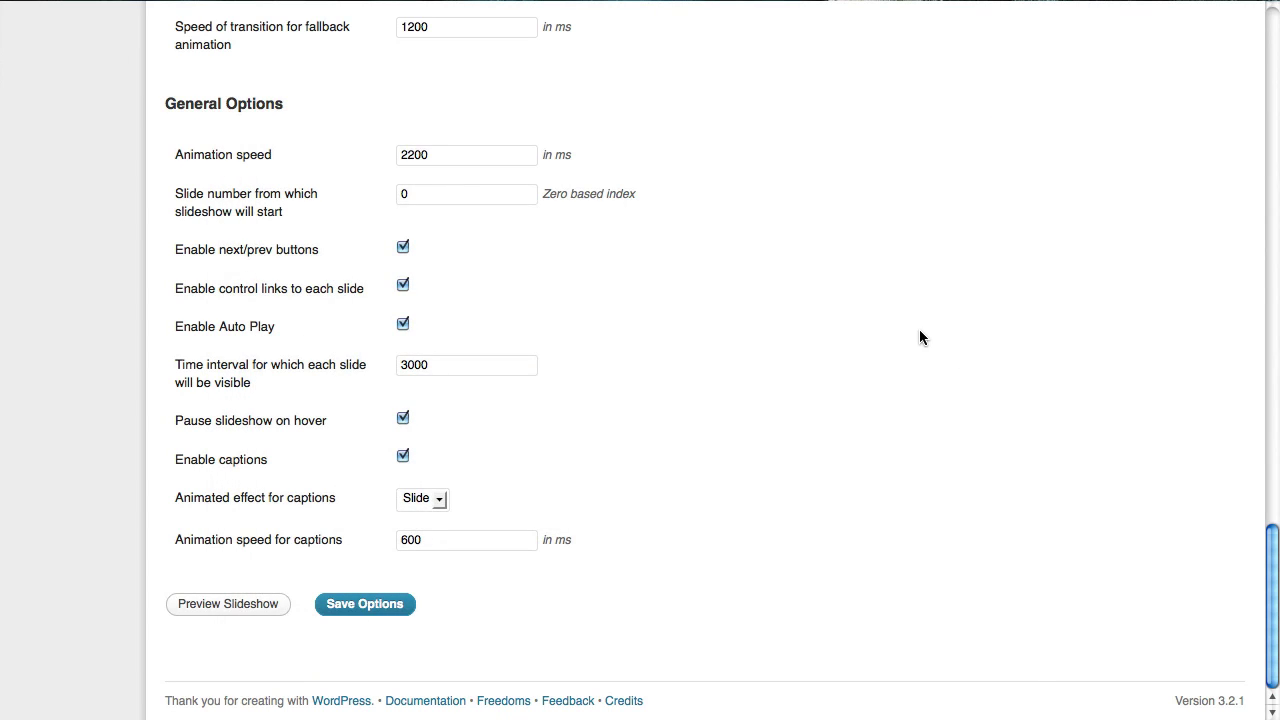
click(386, 606)
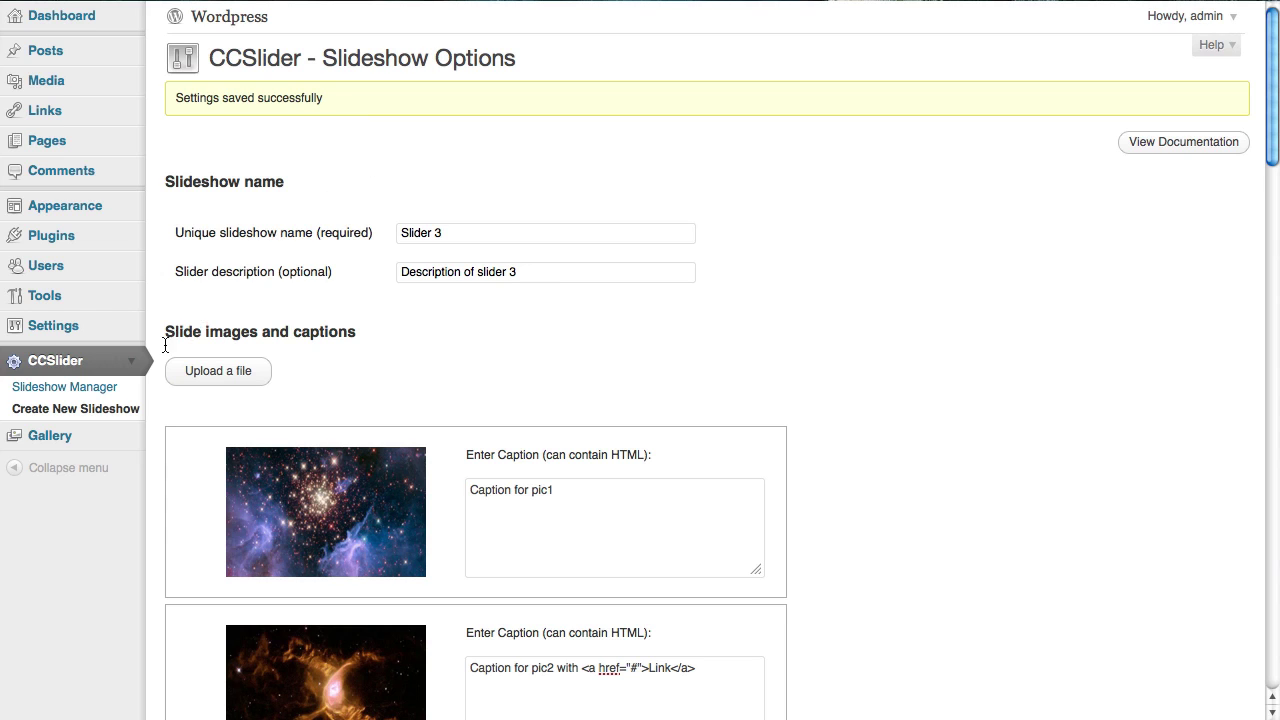
Copy the shortcode of Slider 3 from the Slideshow Manager list
click(82, 395)
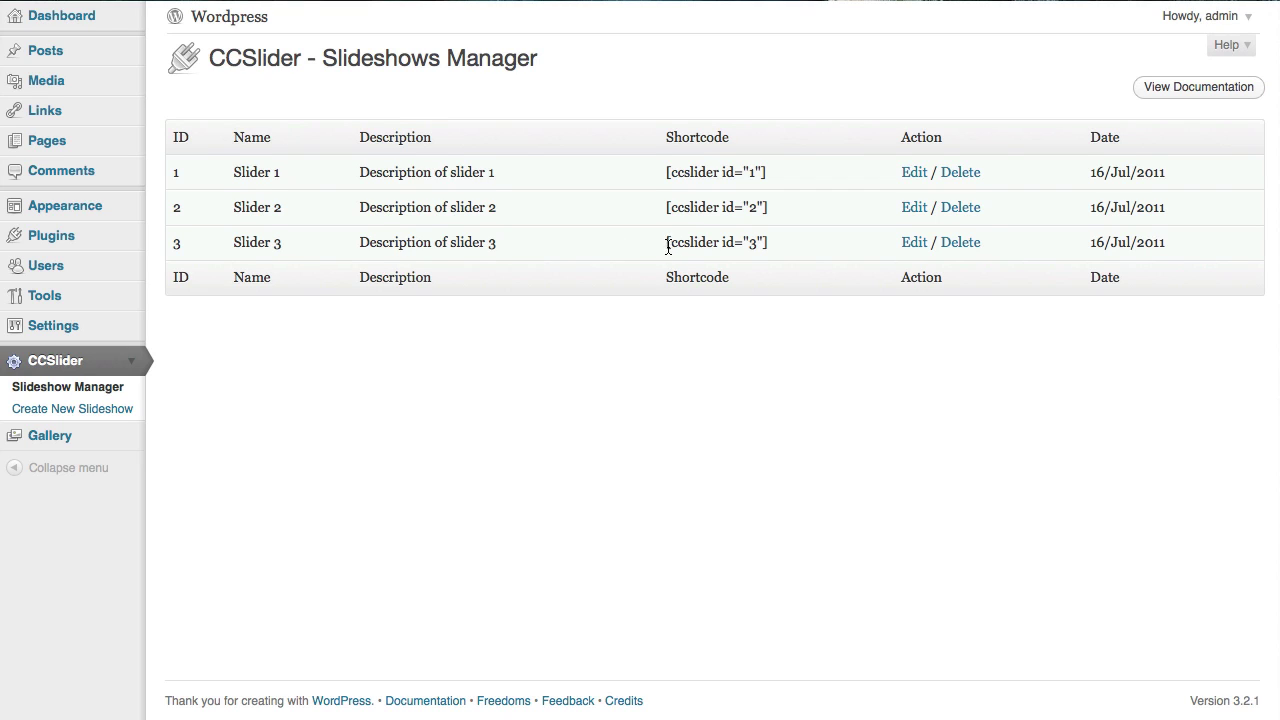
drag(666, 246, 771, 254)
key(super+c)
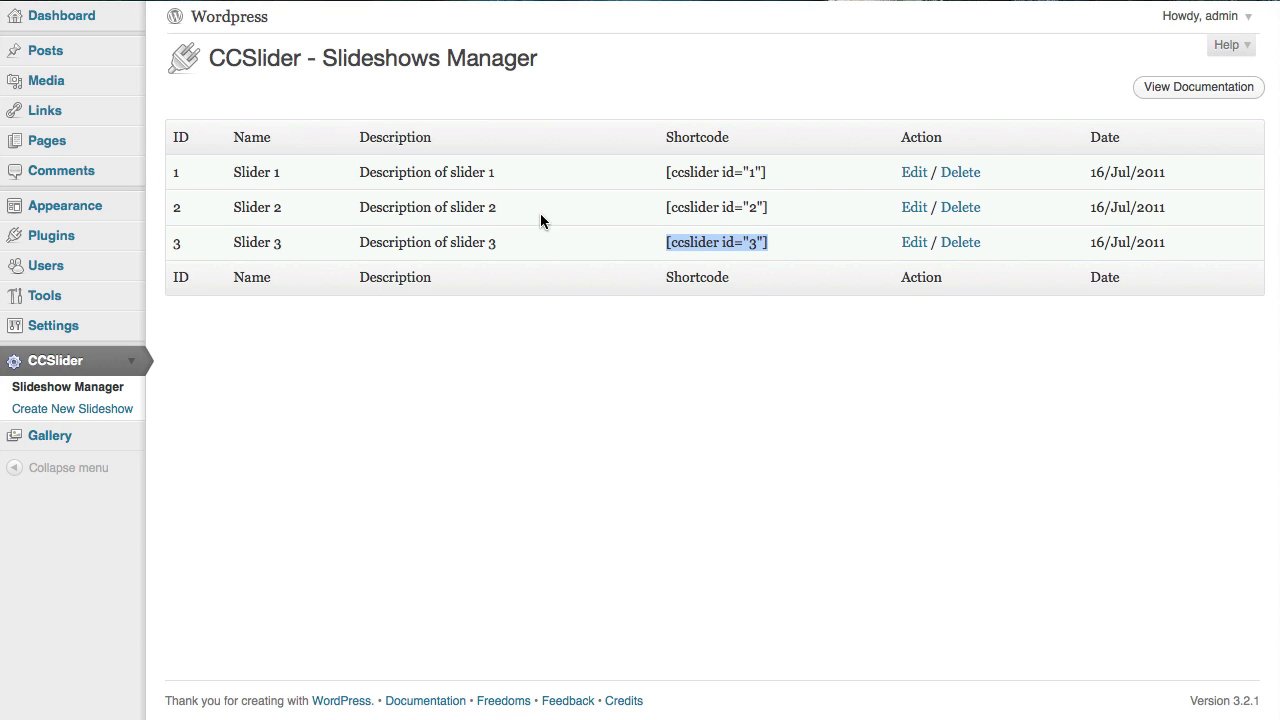
Open the "Hello world!" post for editing and paste the shortcode [ccslider id="3"] below its welcome text
click(79, 53)
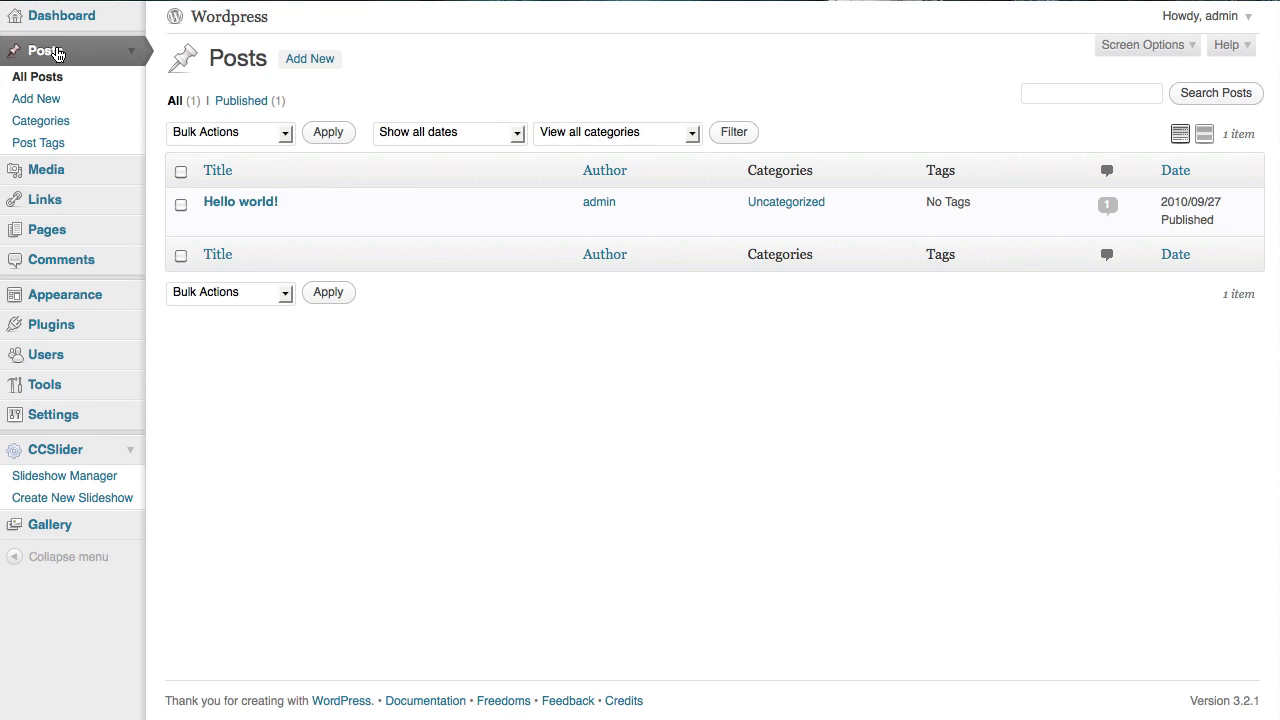
mouse_move(207, 221)
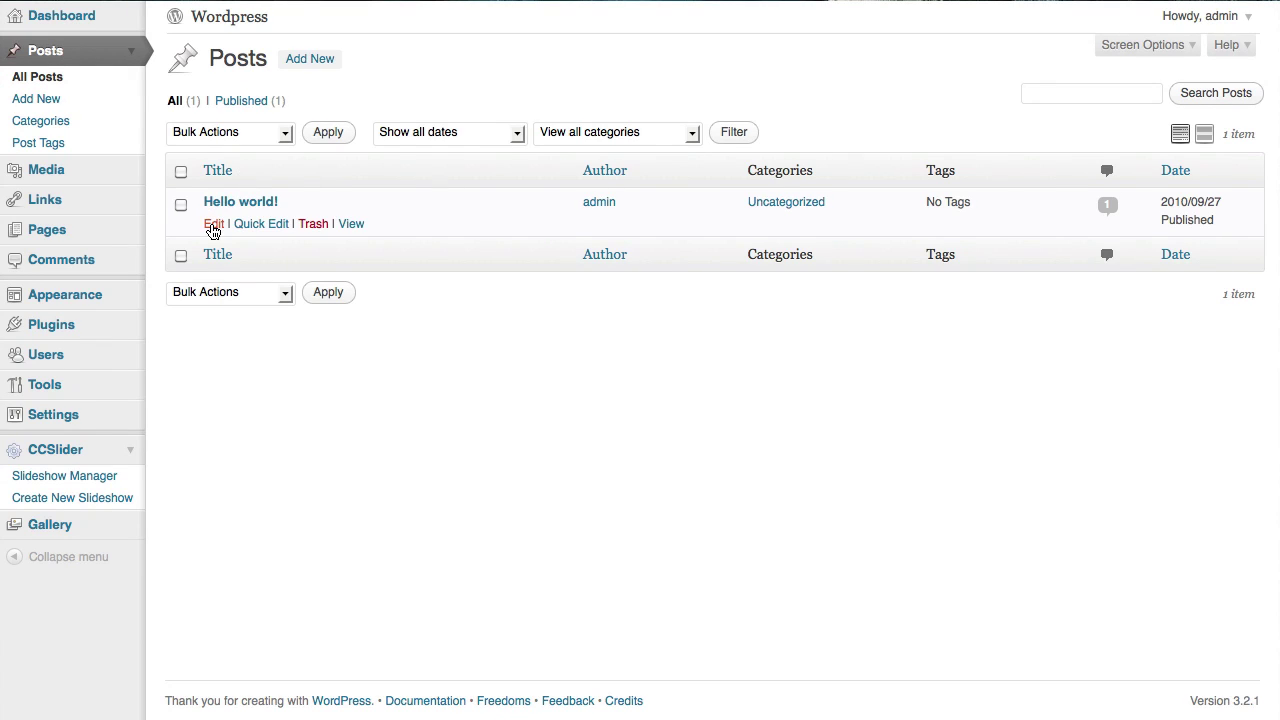
click(212, 226)
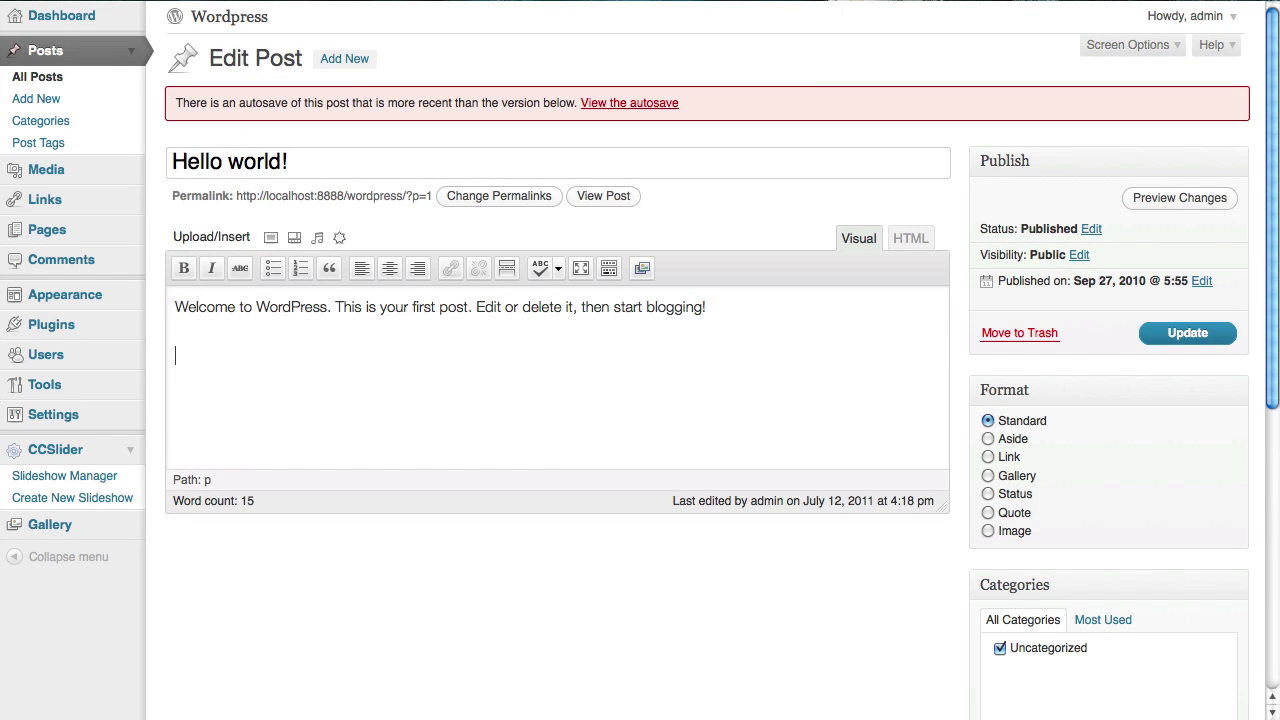
key(super+v)
Preview the post's changes and check the embedded slideshow and its playback controls
click(1182, 199)
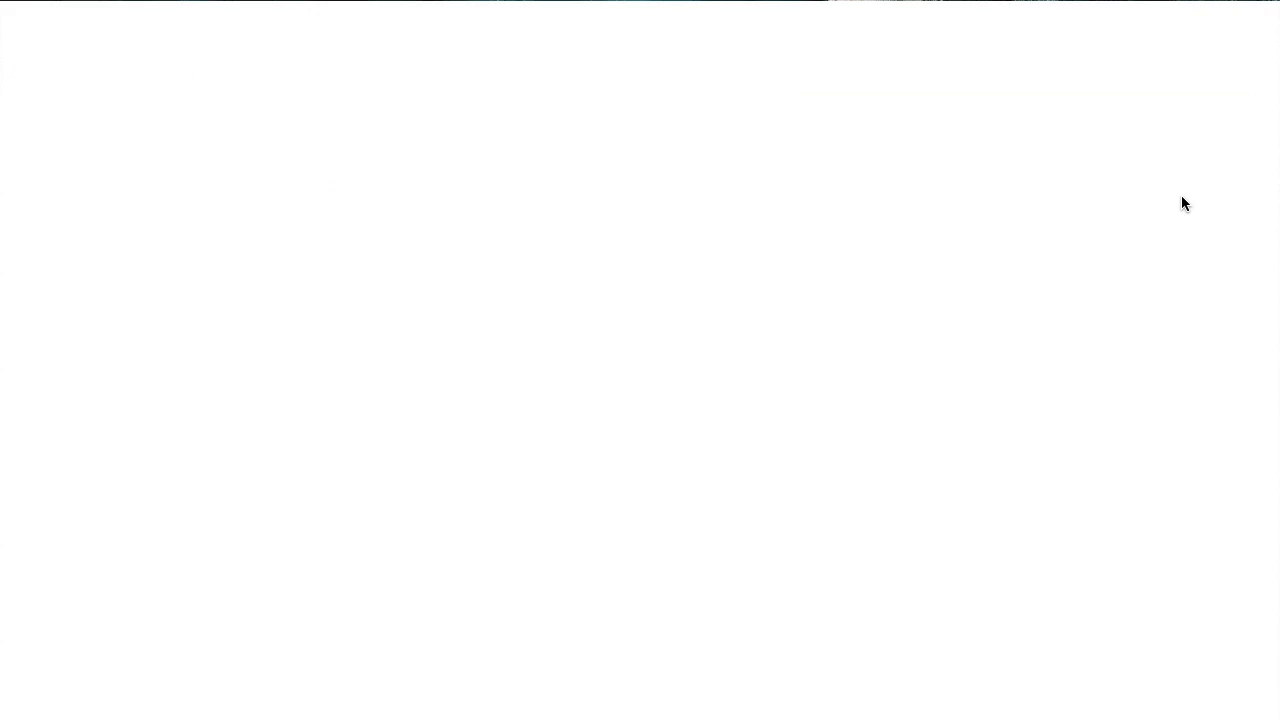
scroll(1182, 203, down, 10)
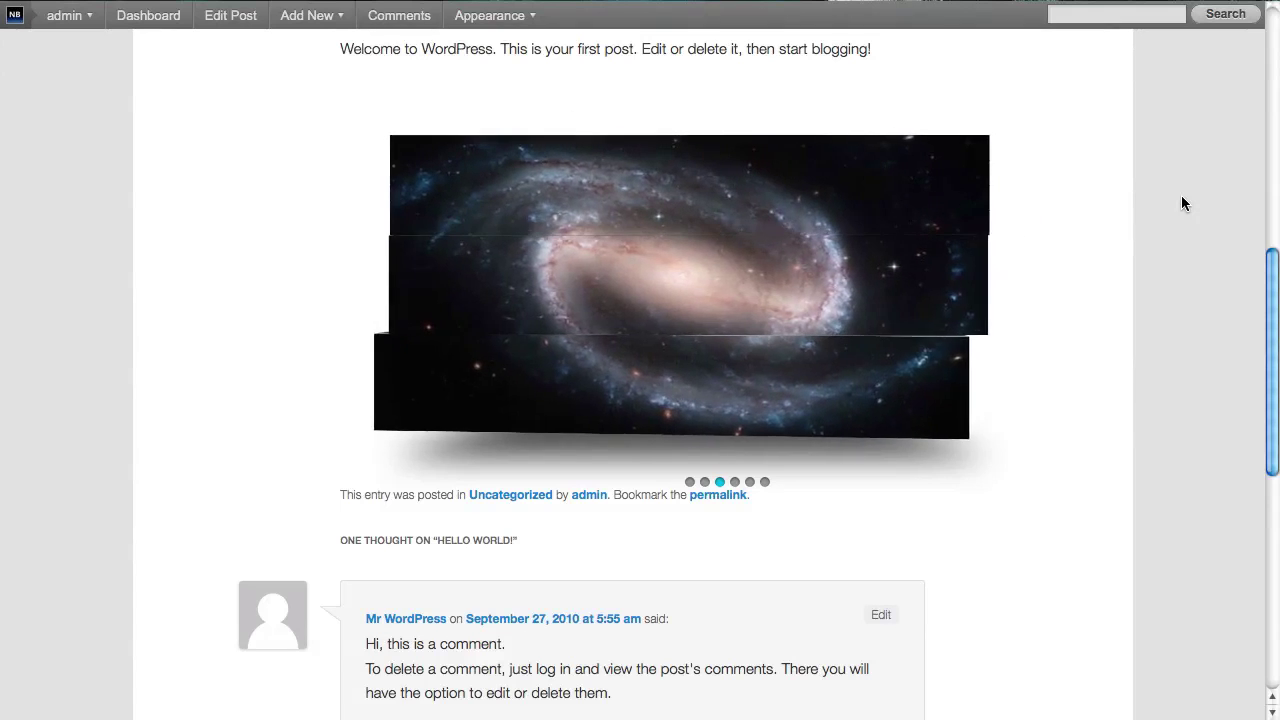
mouse_move(896, 149)
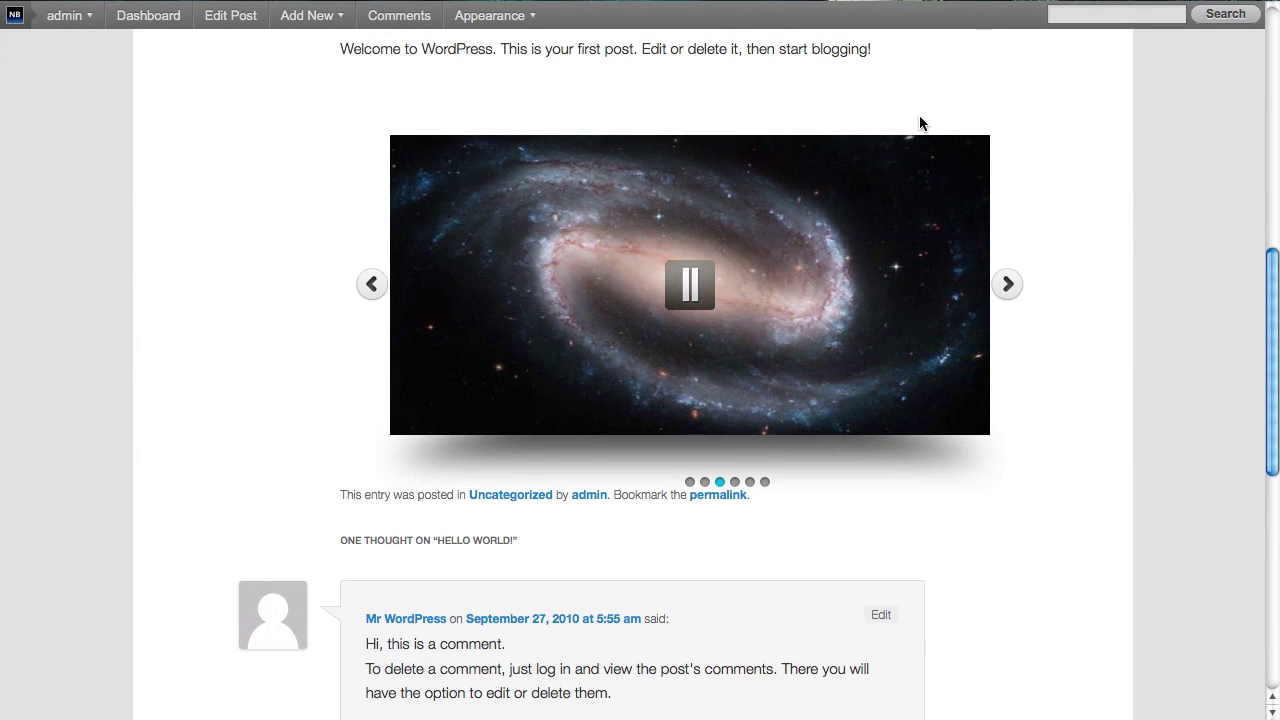
scroll(1032, 113, up, 3)
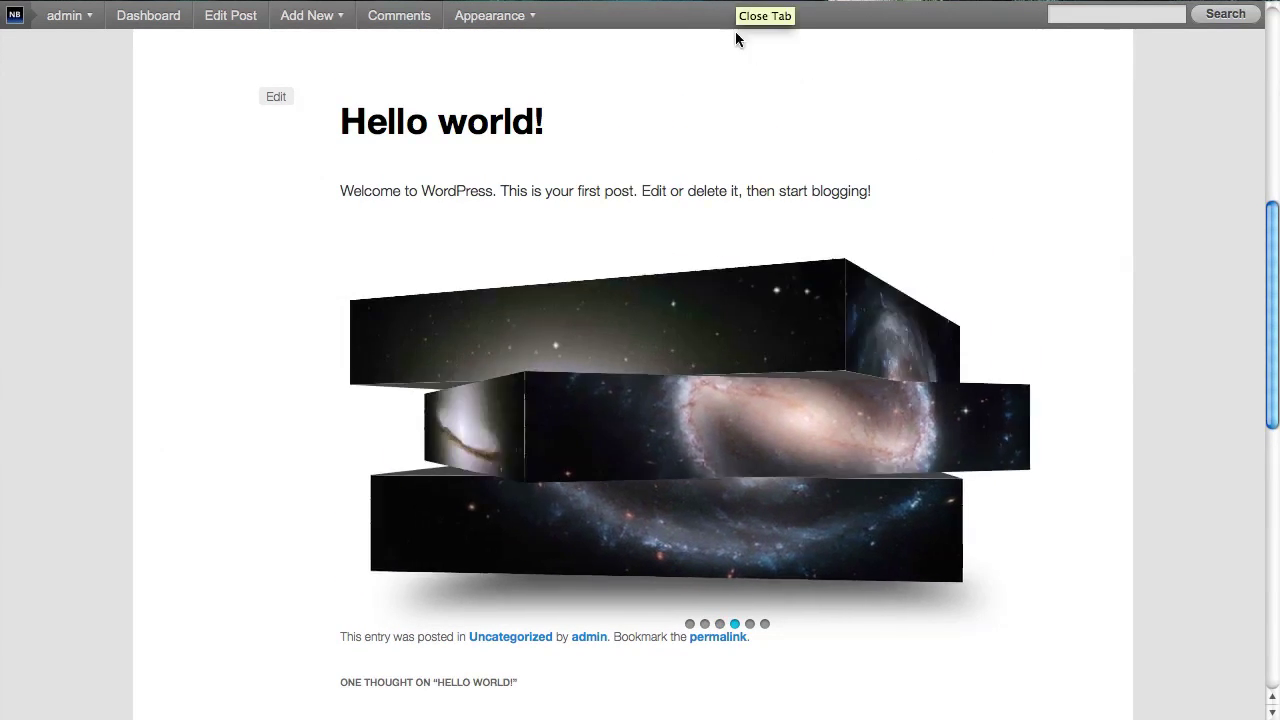
Leave the post preview and return to the CCSlider Slideshow Manager
click(276, 96)
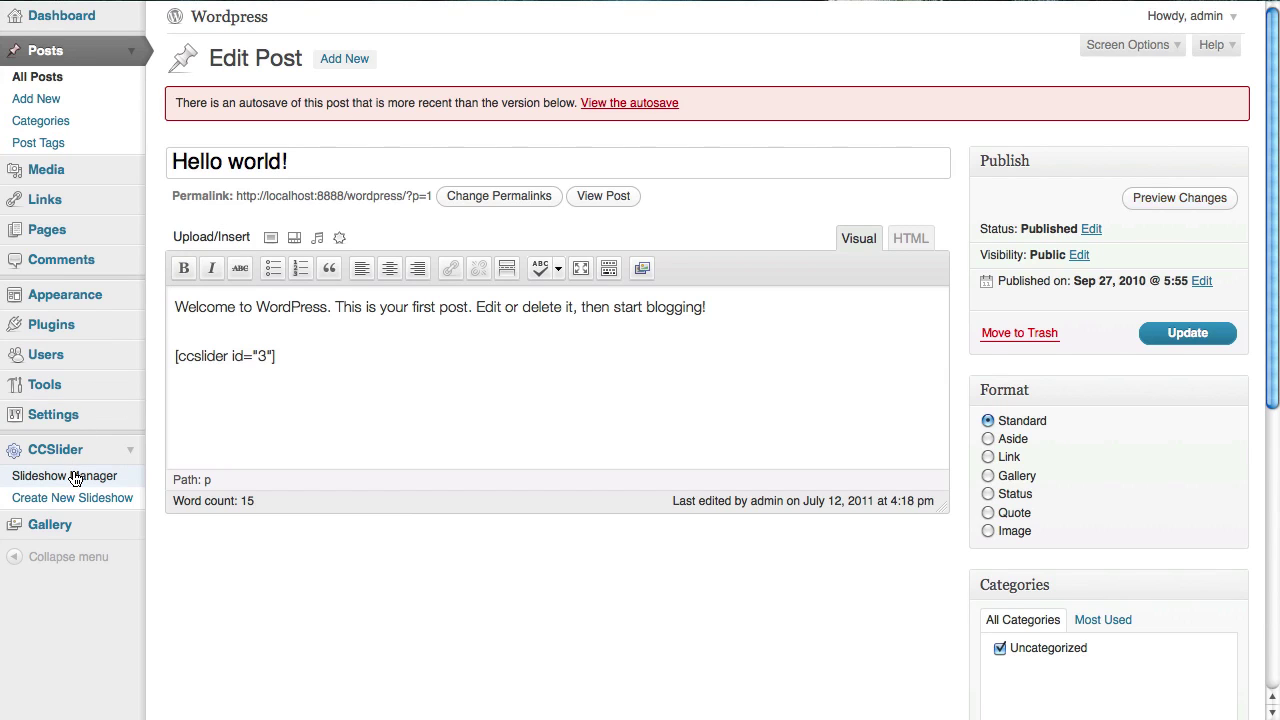
click(75, 478)
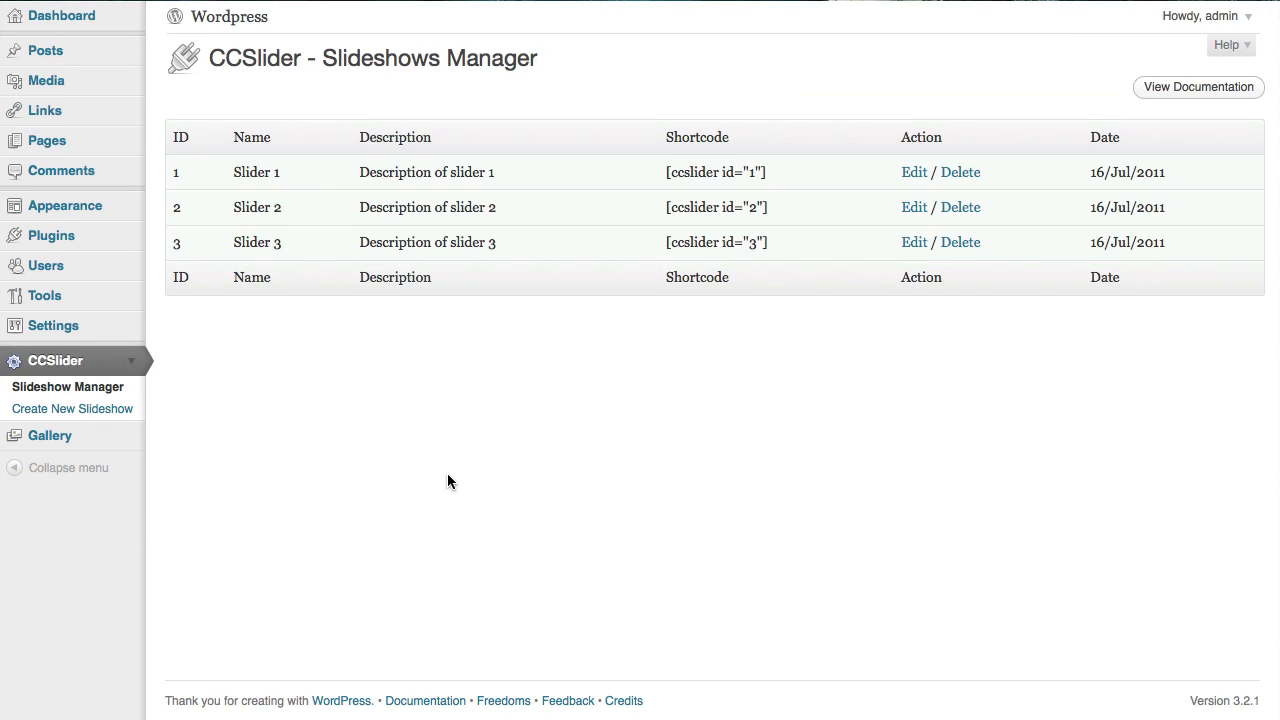